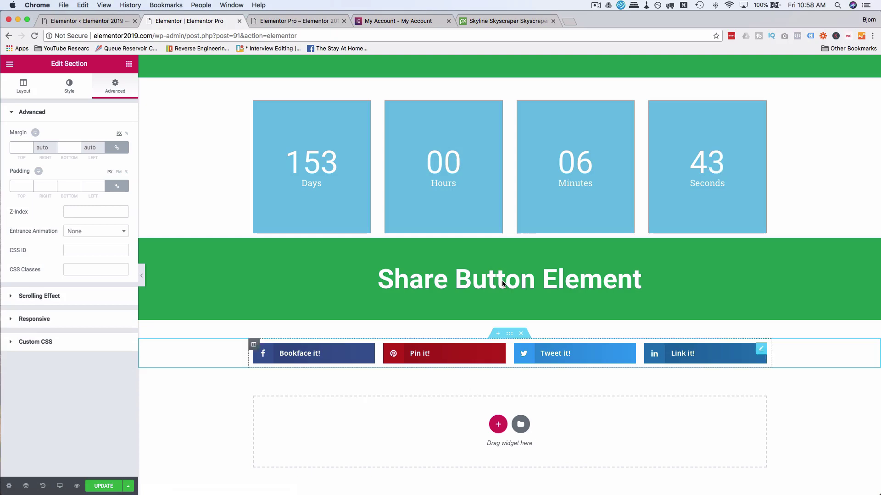
- Duplicate the Share Button heading below the share buttons and retitle it Block Quote Element
right_click(504, 254)
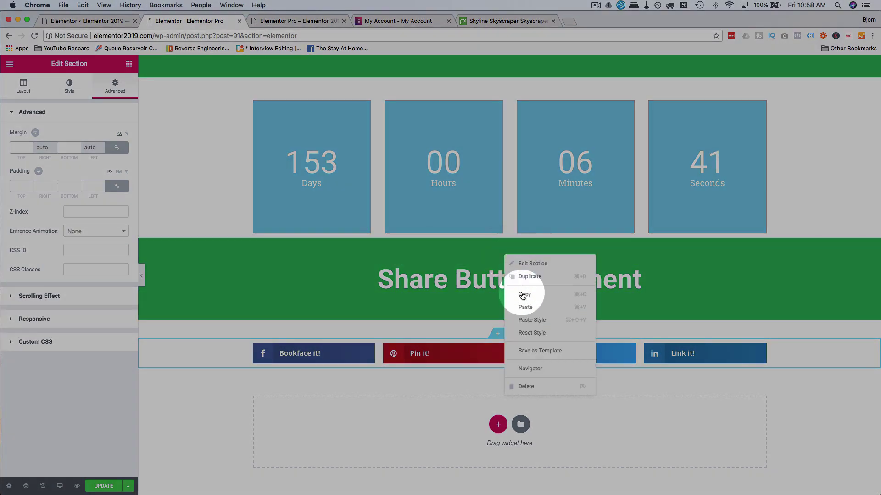
click(525, 295)
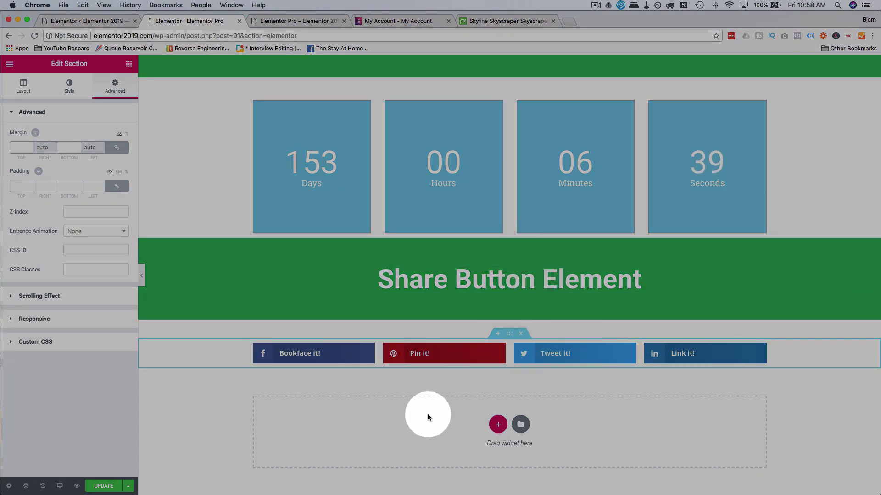
right_click(418, 414)
click(445, 423)
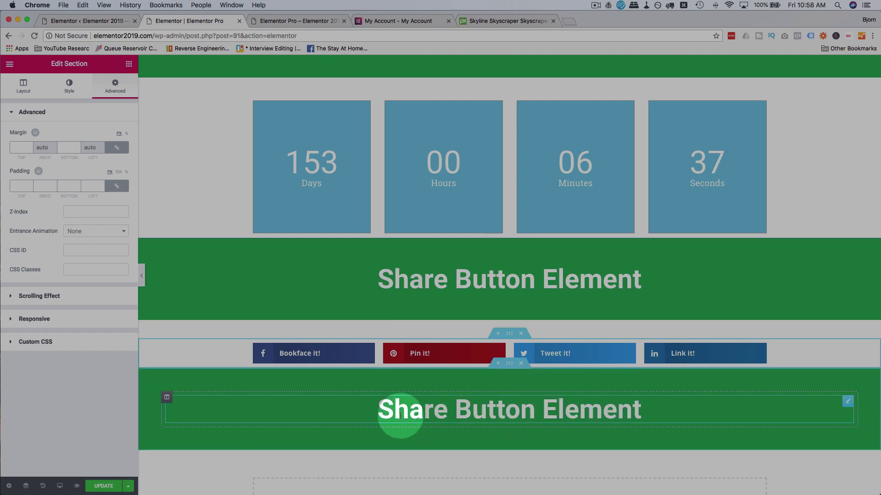
mouse_move(433, 327)
mouse_down()
mouse_move(473, 331)
mouse_move(425, 327)
mouse_up()
double_click(473, 332)
text(Block Quote)
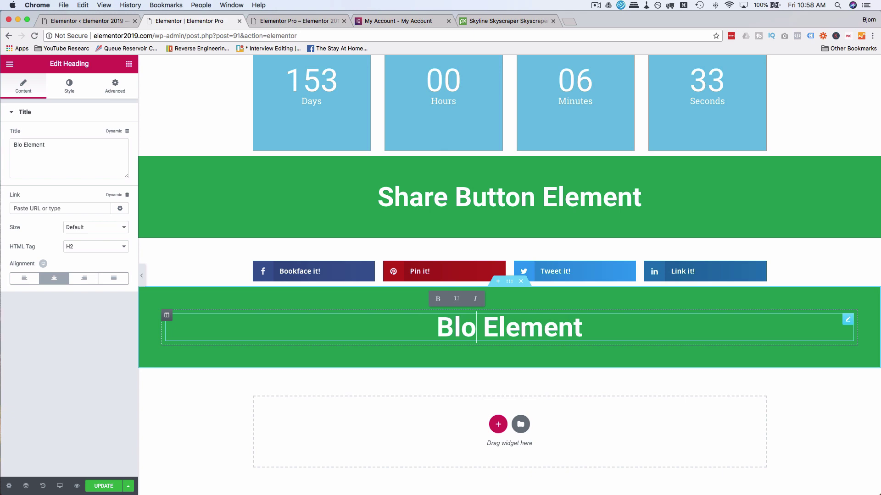
- Give the share buttons section an unlinked 40 px bottom margin
click(508, 253)
click(115, 86)
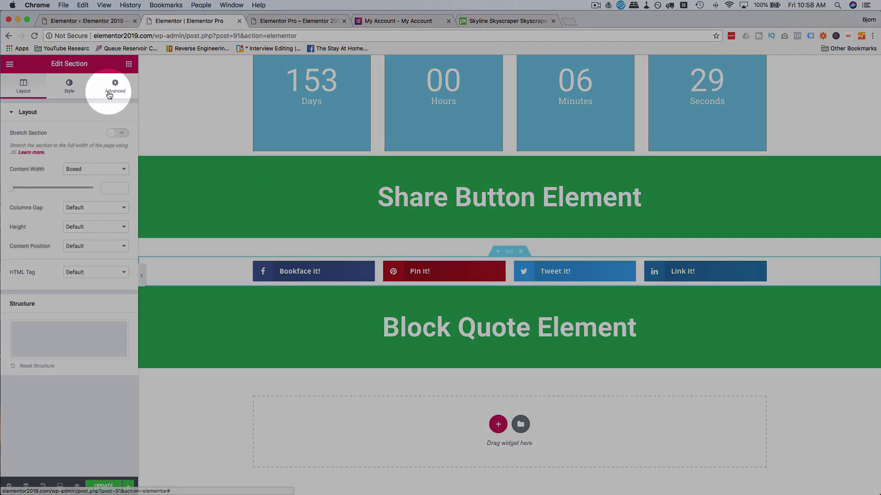
click(112, 149)
click(63, 152)
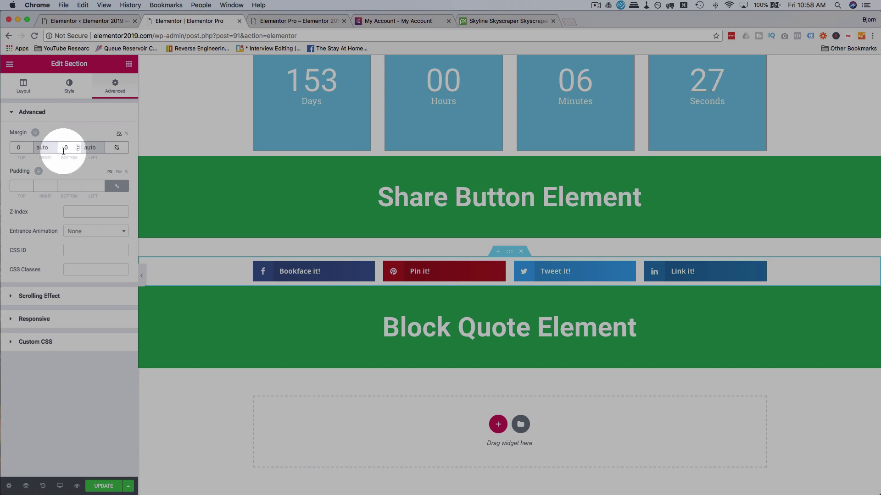
text(60)
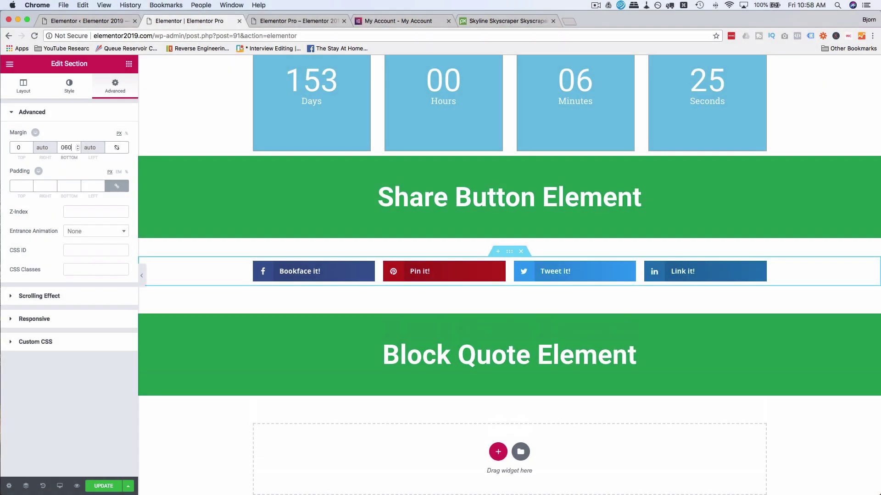
key(BackSpace)
key(BackSpace)
text(40)
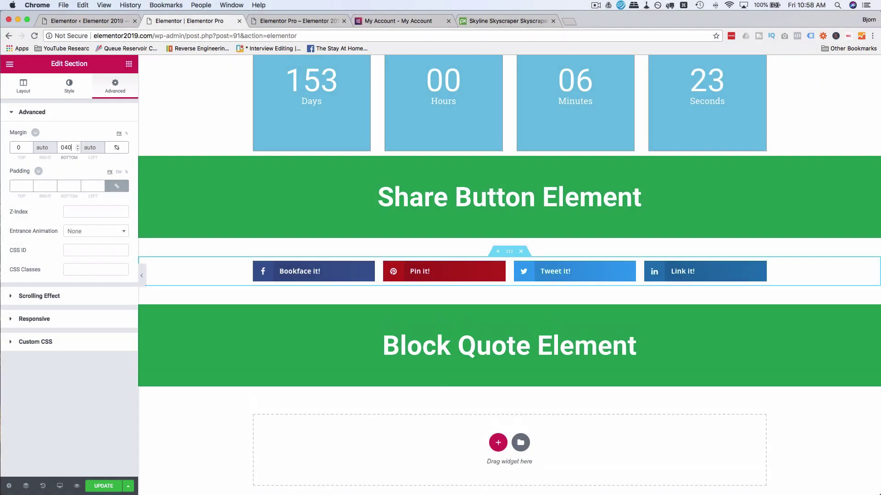
click(305, 342)
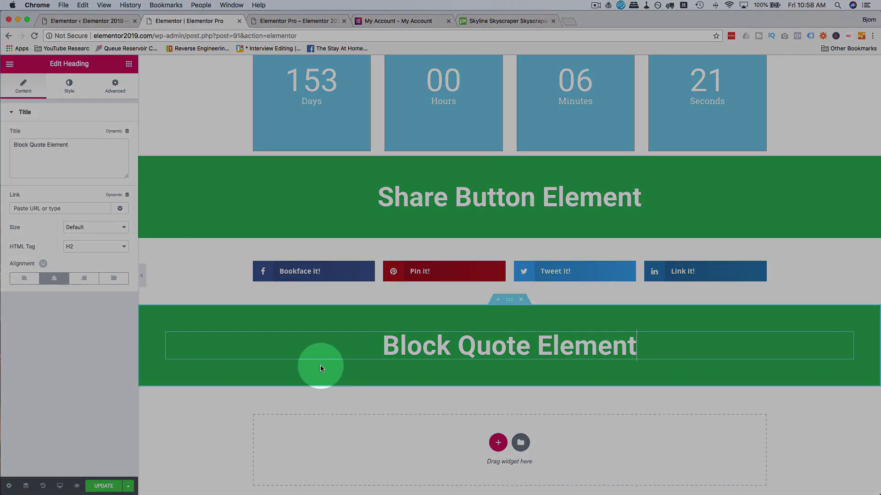
- Drag a Blockquote widget from the Pro widgets into the drop zone under the new heading
click(129, 64)
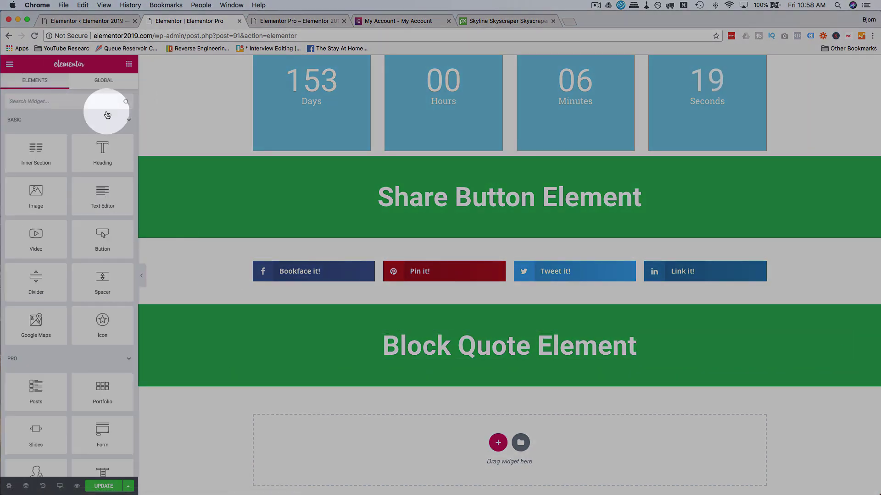
scroll(69, 257, down, 10)
scroll(69, 259, down, 5)
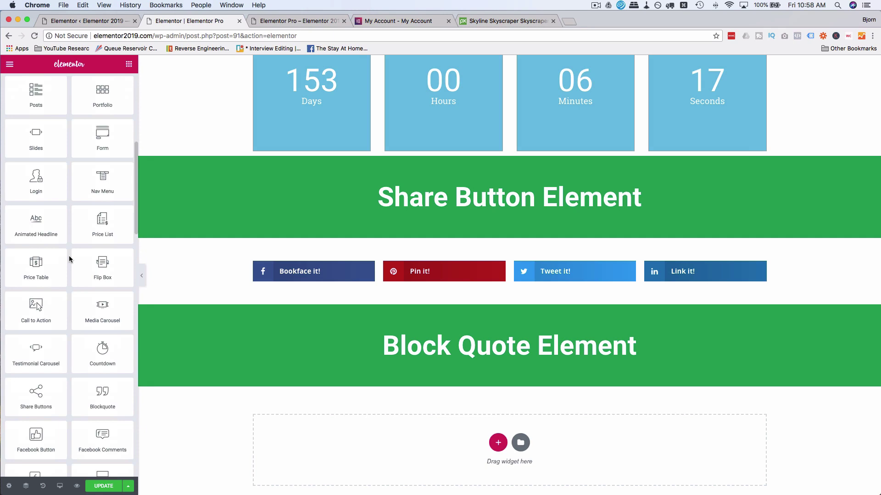
scroll(70, 259, down, 1)
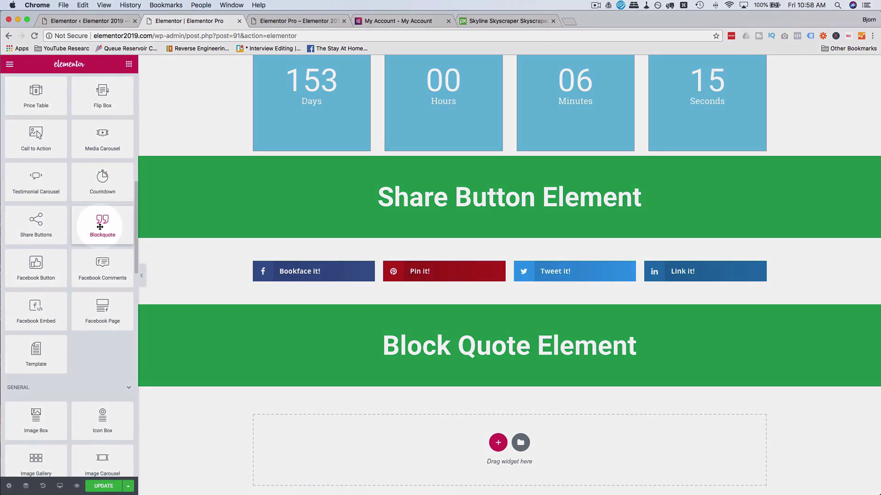
drag(102, 223, 486, 428)
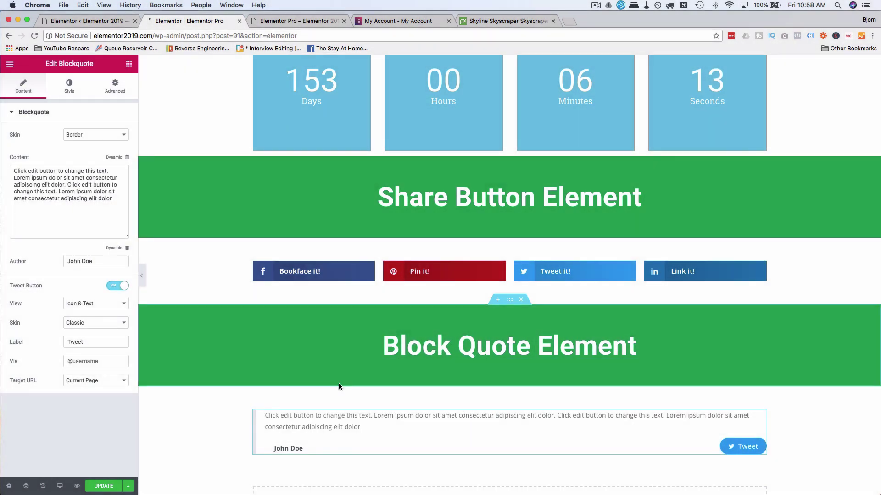
scroll(339, 384, down, 2)
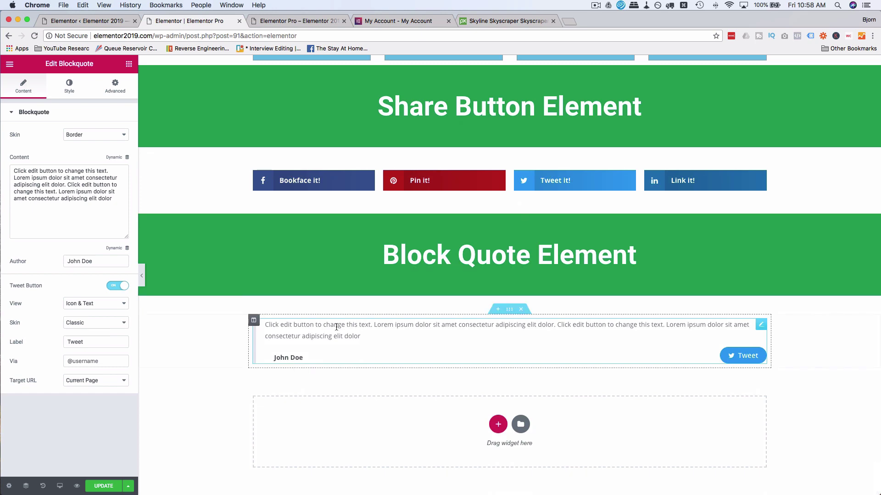
click(384, 329)
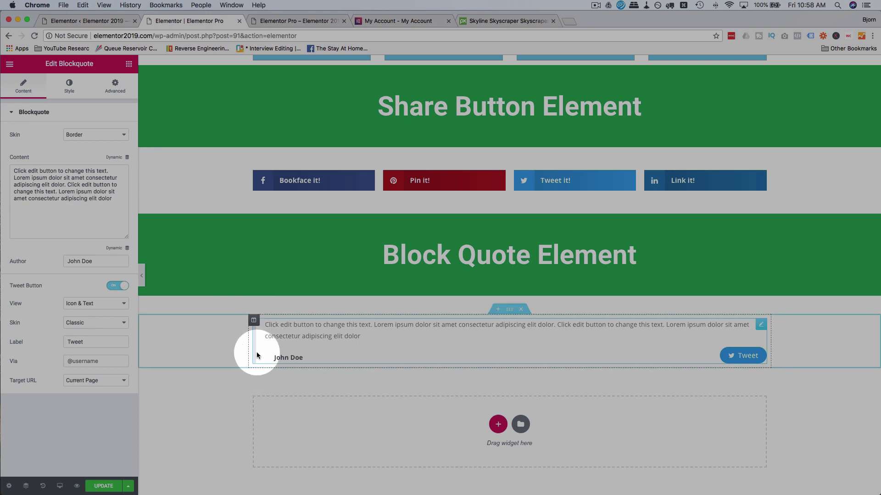
click(109, 134)
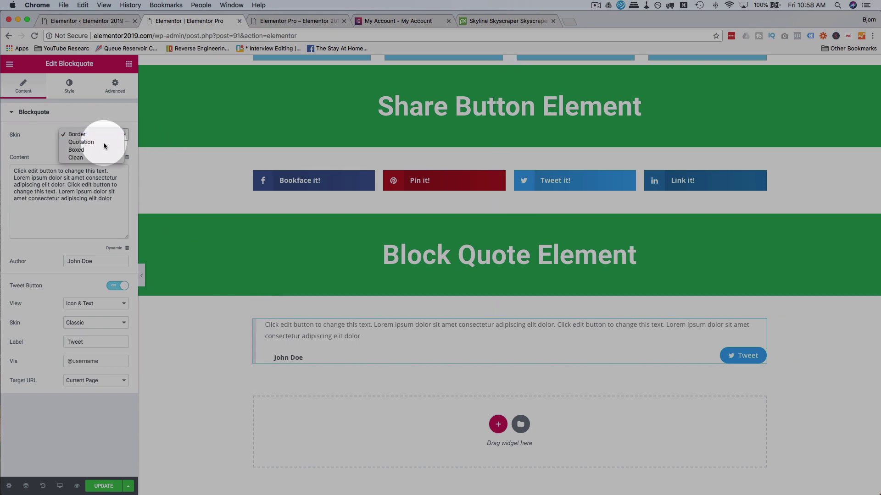
click(104, 142)
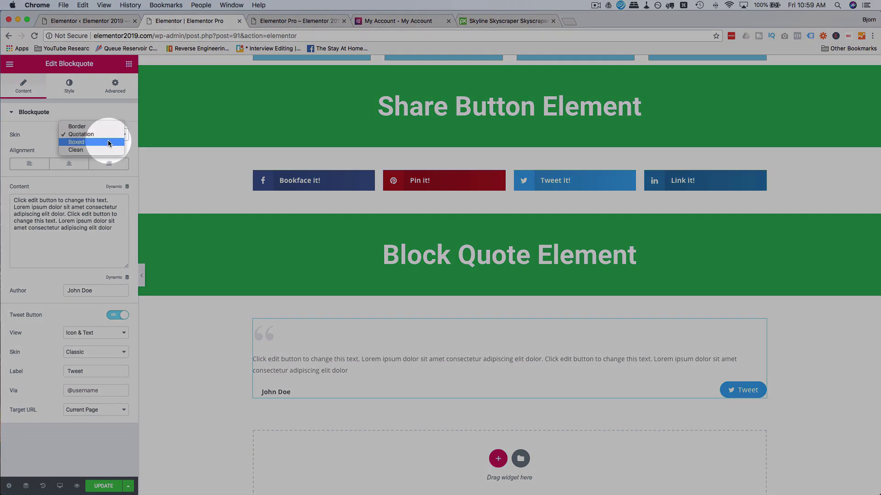
click(108, 142)
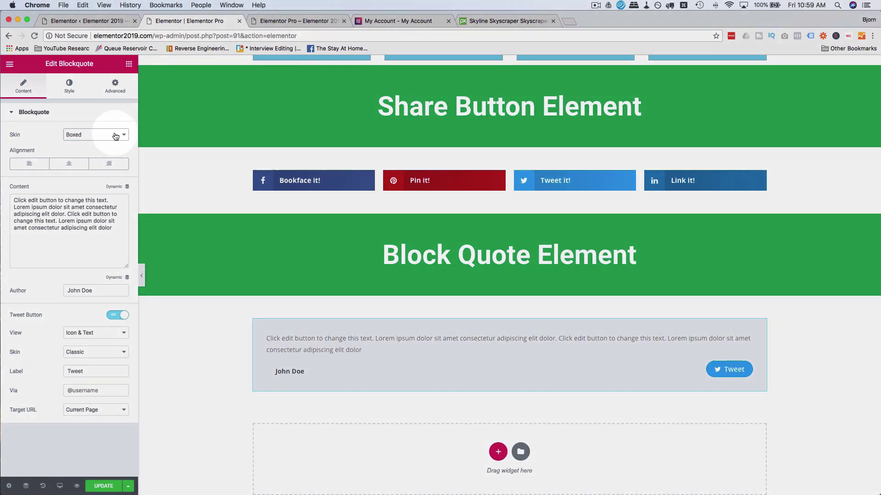
click(108, 119)
click(86, 118)
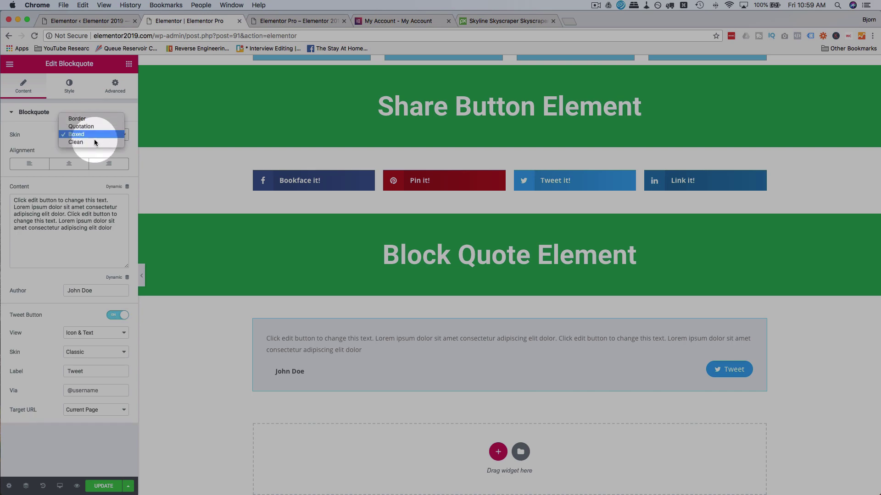
click(95, 142)
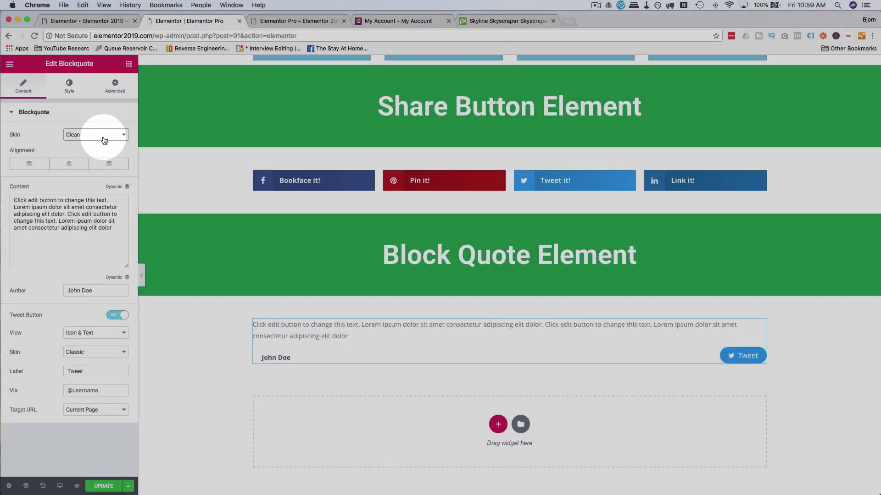
click(104, 136)
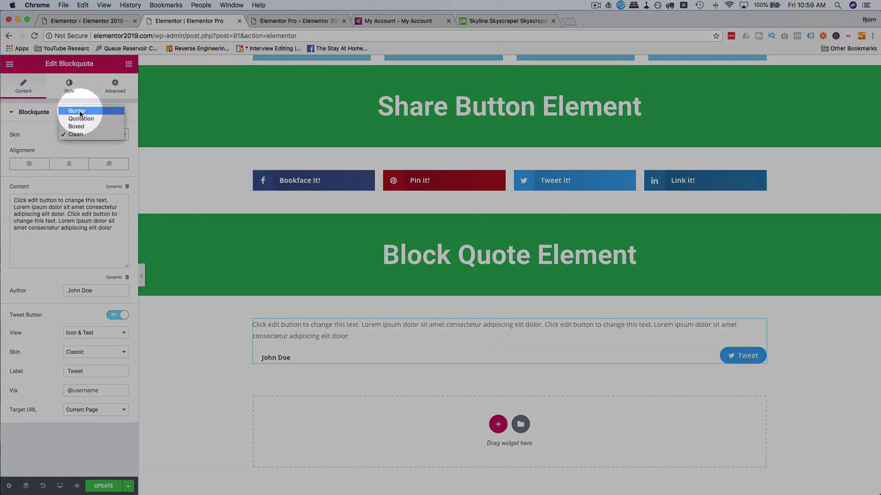
click(80, 112)
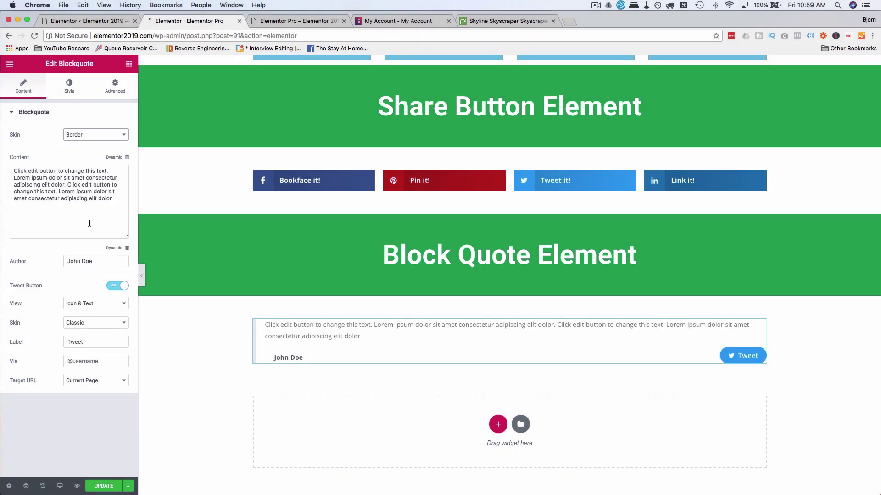
click(89, 223)
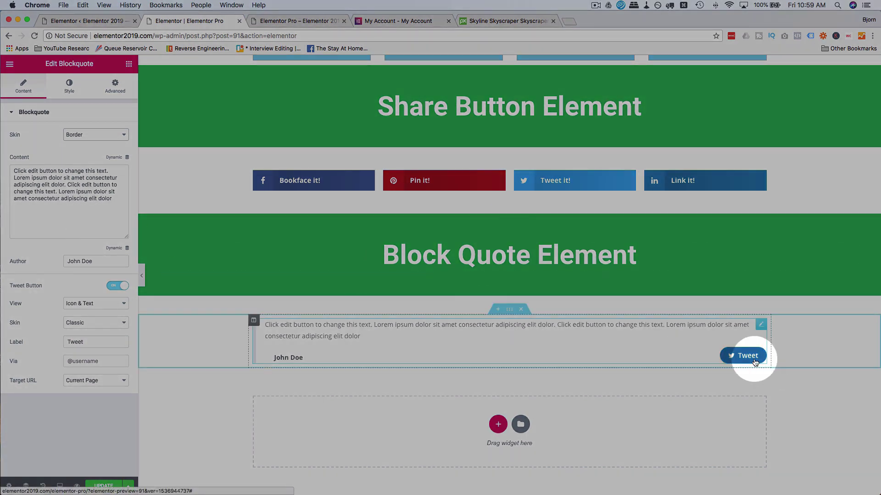
- Enable the Tweet button and set its view to Icon & Text after trying Icon and Text
click(119, 287)
click(118, 287)
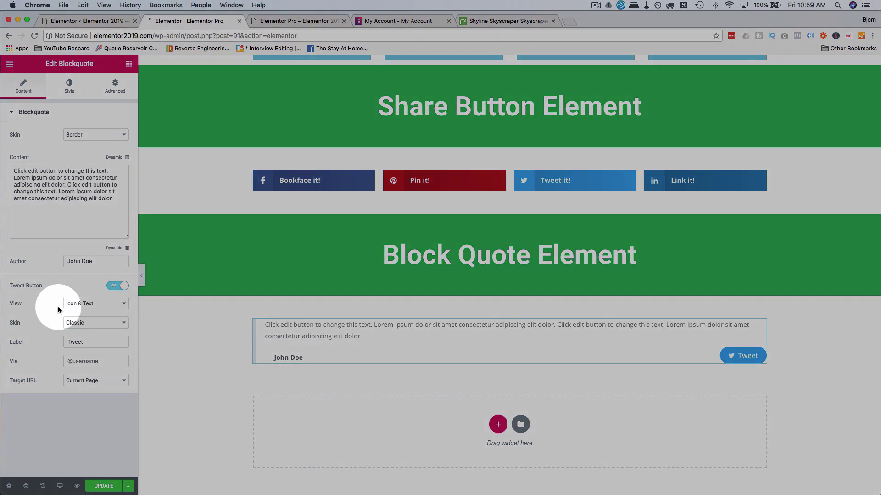
click(85, 304)
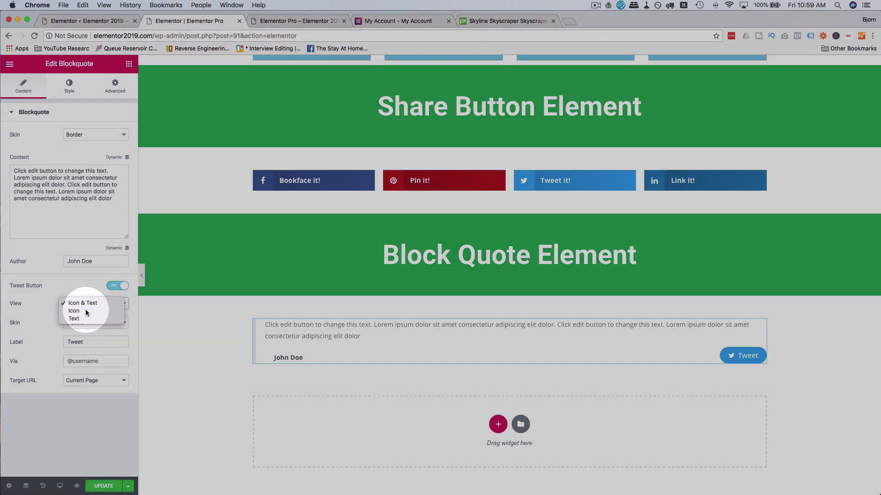
click(75, 311)
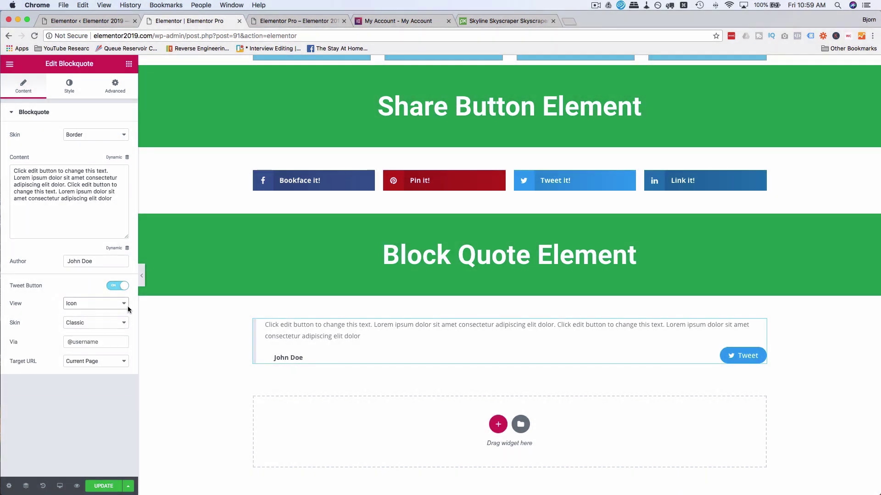
click(124, 304)
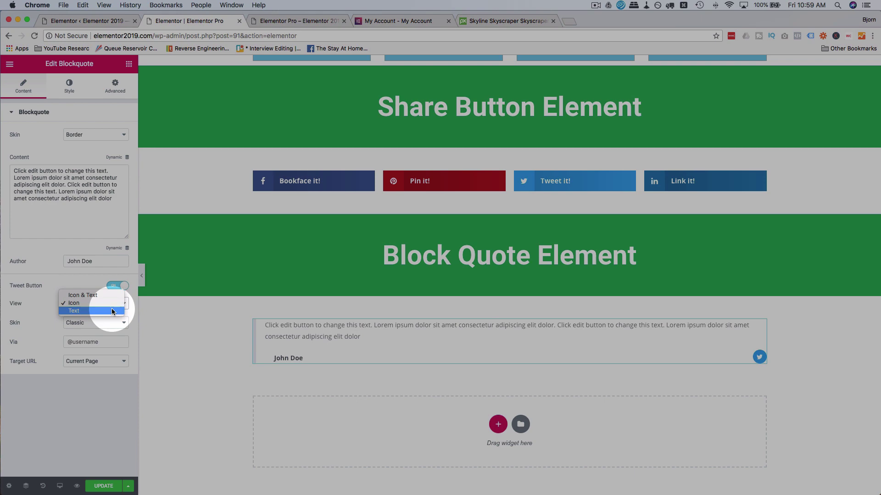
click(115, 318)
click(120, 286)
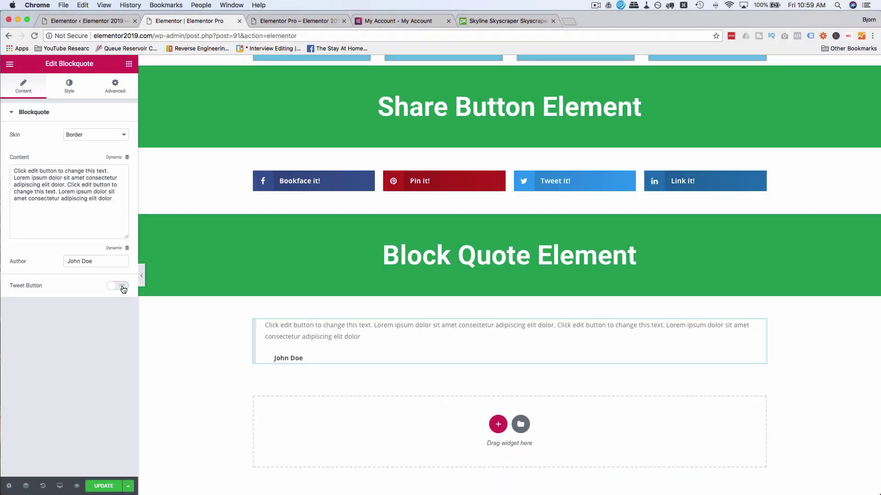
click(120, 286)
click(94, 303)
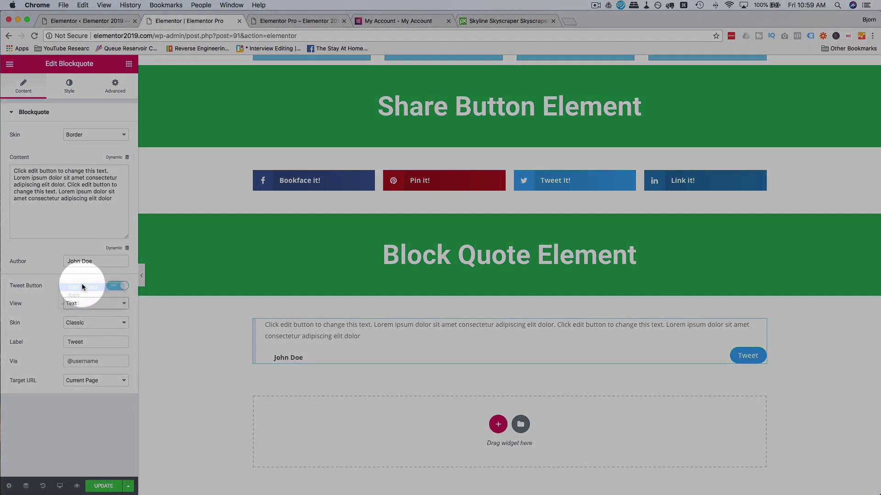
click(81, 287)
- Try the Tweet button skins, including Link, and settle on Classic
click(91, 321)
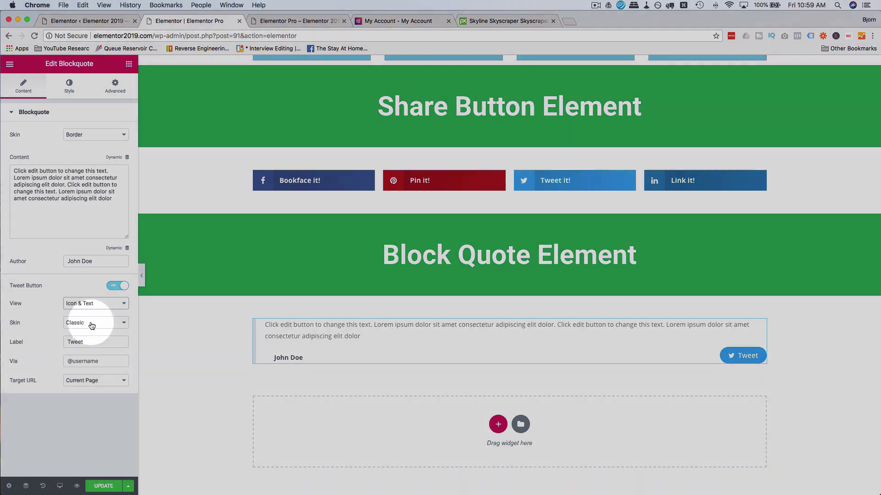
click(88, 329)
click(100, 325)
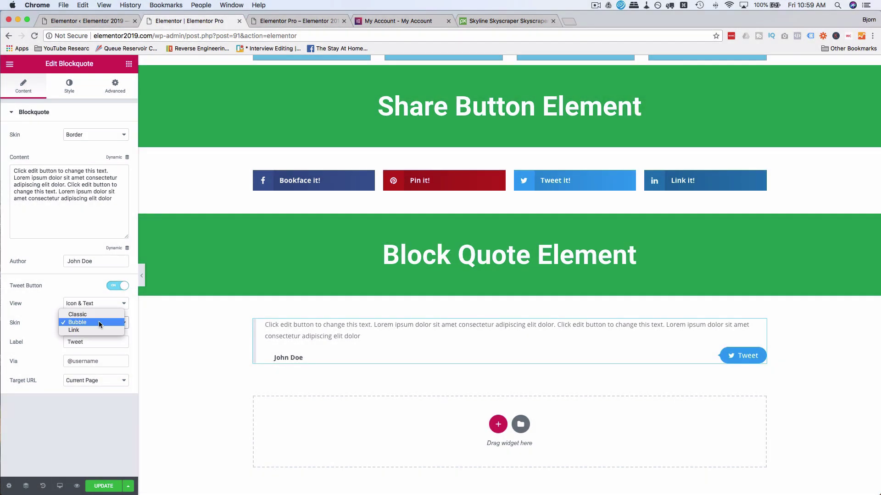
click(97, 329)
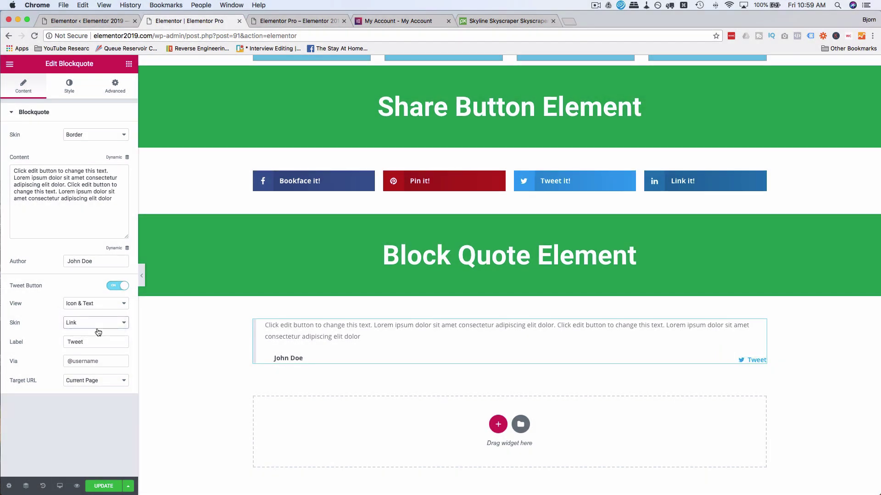
click(91, 324)
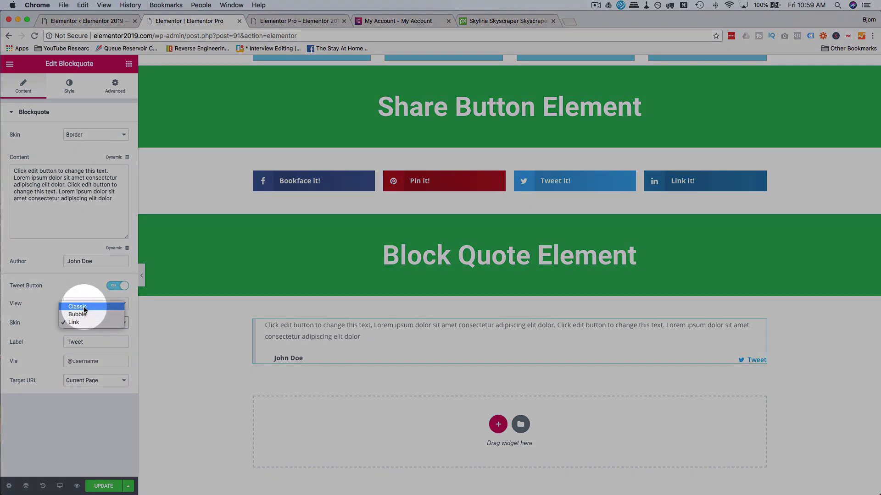
click(76, 318)
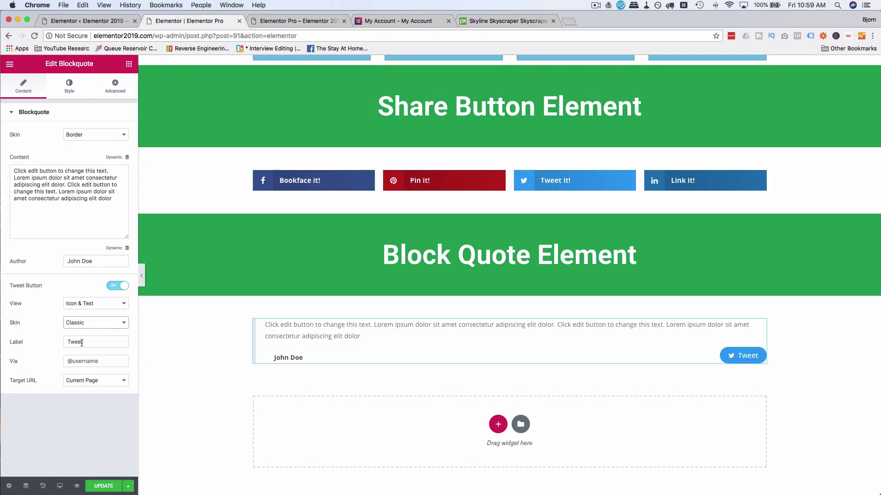
- Relabel the button 'Tweet it!', put your handle in Via, and check Target URL options
click(100, 342)
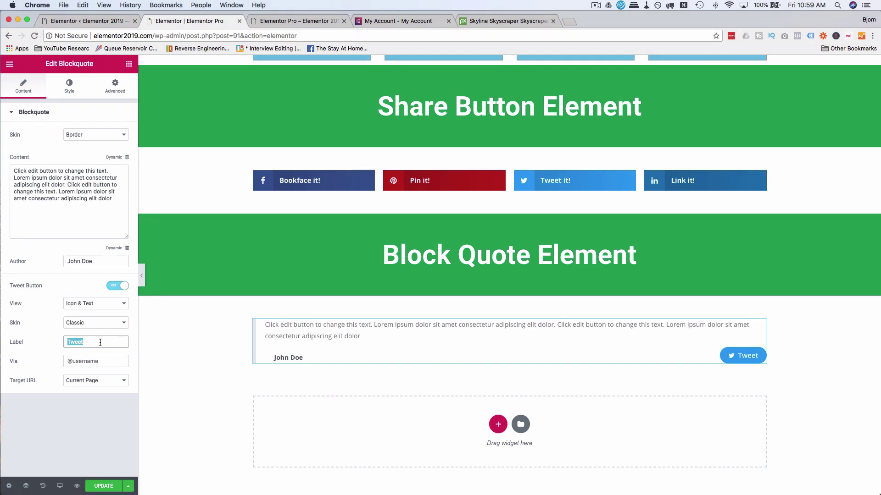
text(it!)
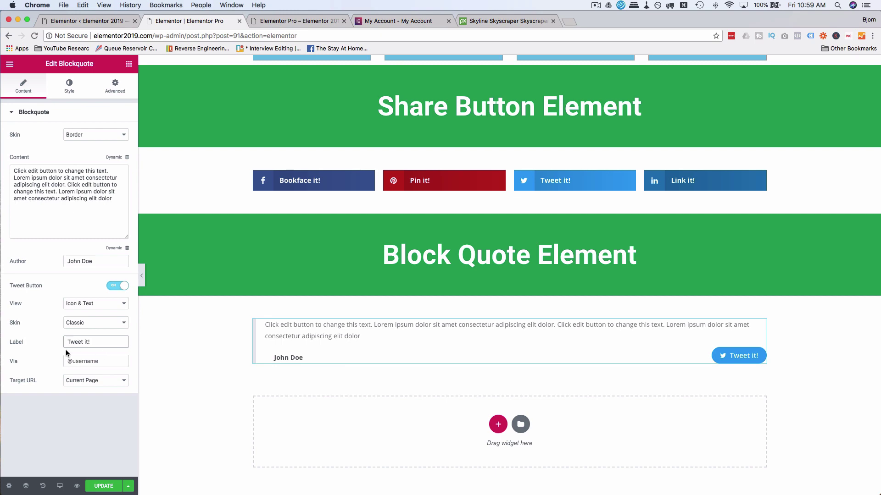
click(87, 366)
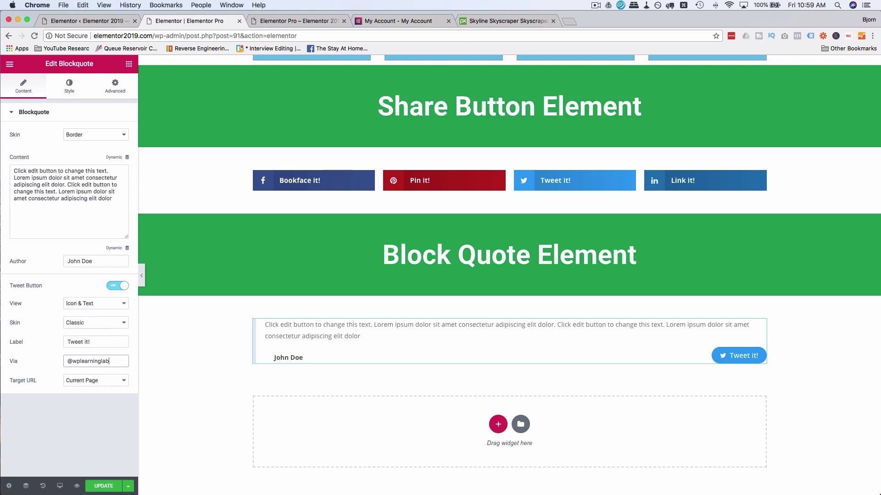
click(94, 356)
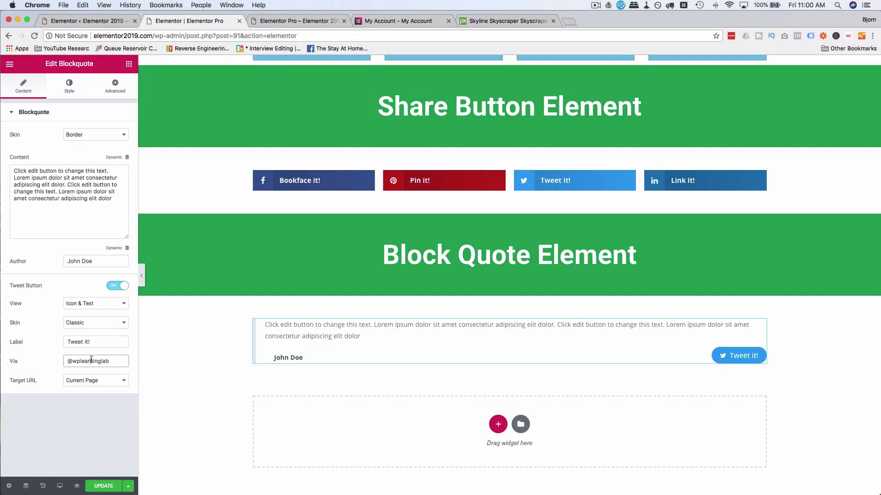
drag(72, 361, 129, 366)
click(123, 379)
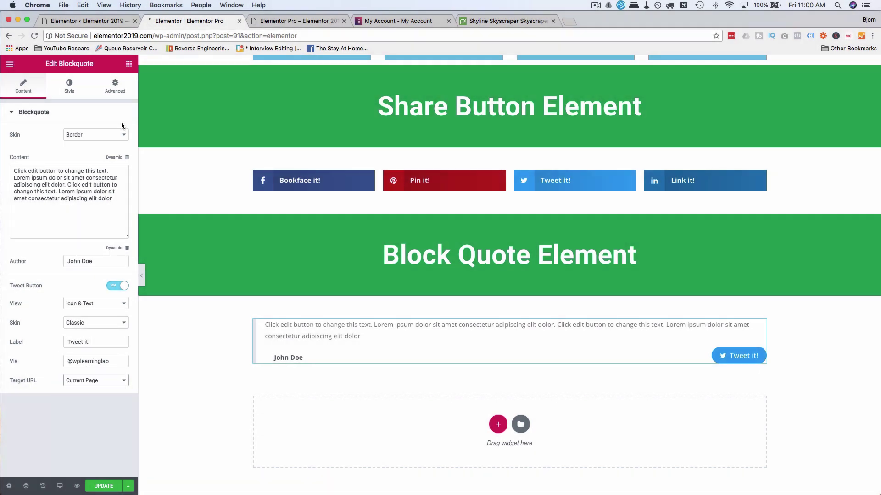
- Adjust the content gap and give the Tweet button size 1.5, border radius 29, official colour
click(70, 85)
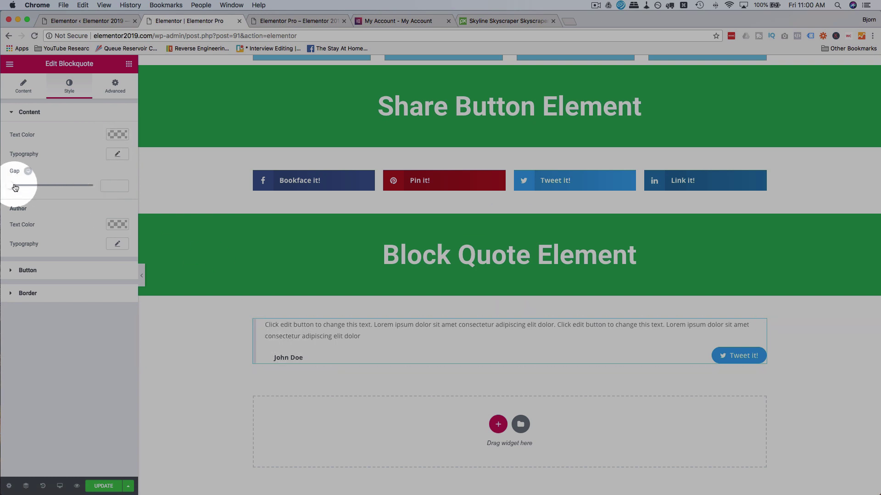
mouse_move(15, 187)
mouse_down()
mouse_move(85, 188)
mouse_move(20, 188)
mouse_up()
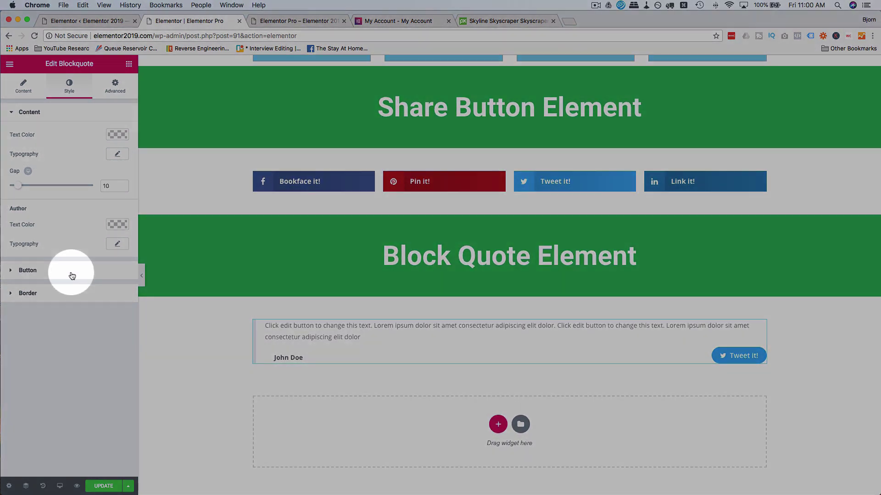
click(71, 273)
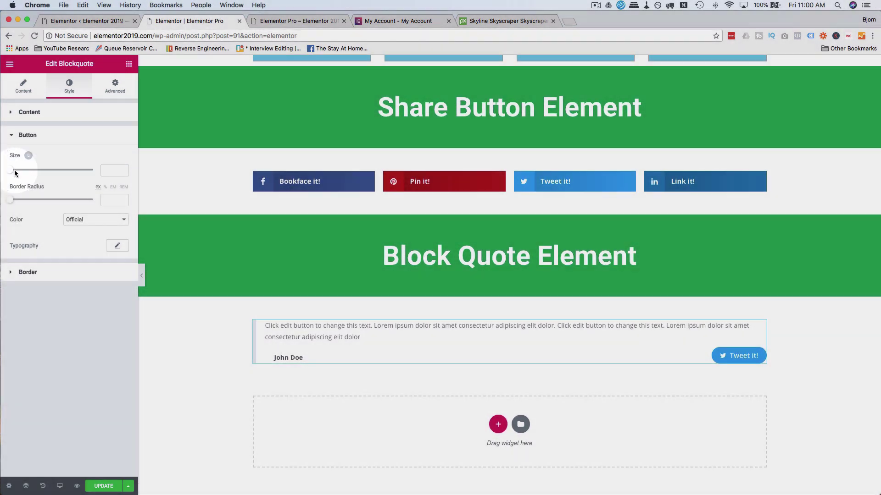
drag(15, 170, 45, 168)
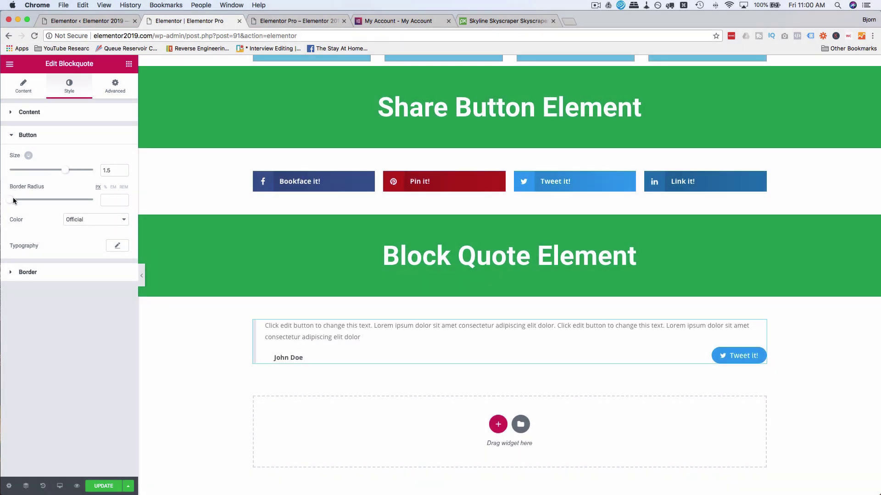
drag(11, 200, 38, 196)
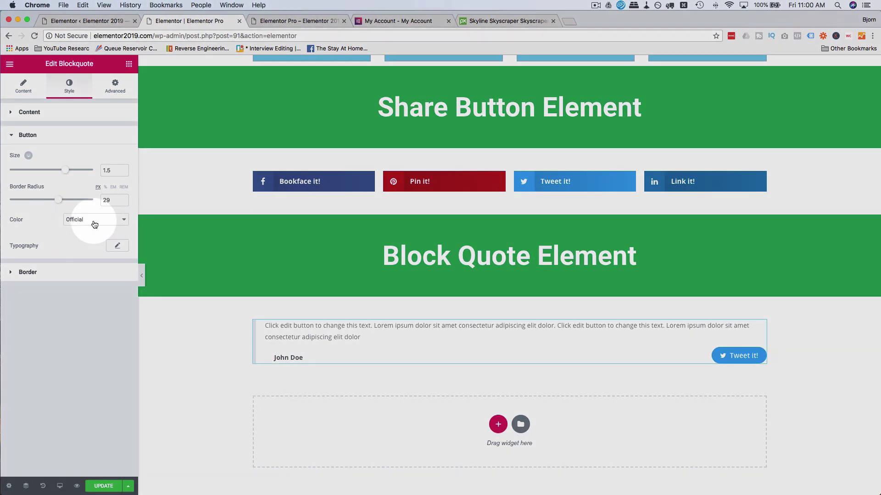
click(73, 220)
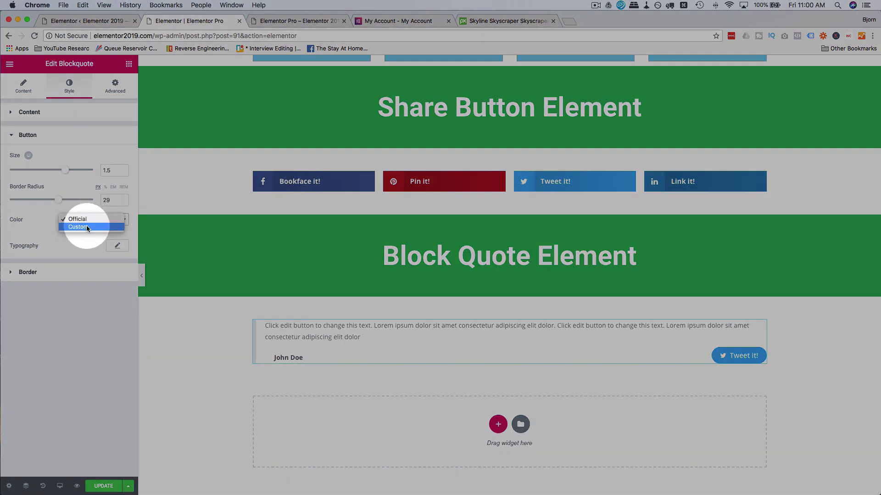
click(31, 264)
click(84, 273)
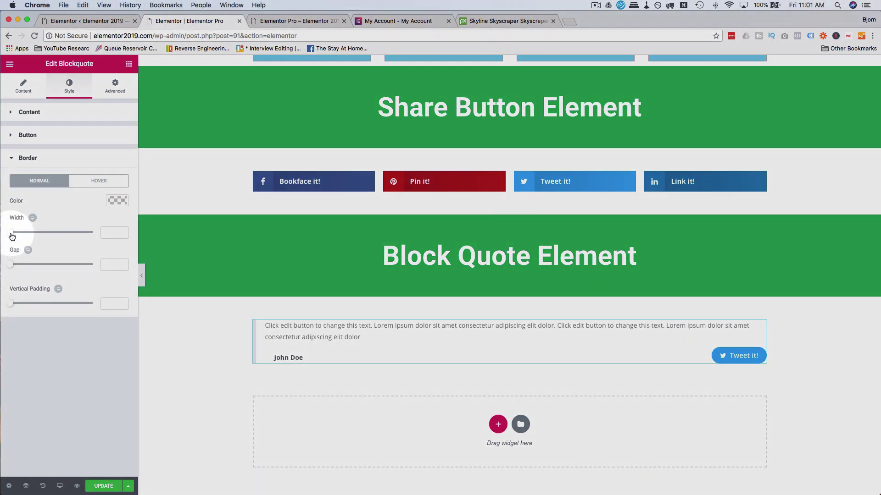
- Try values for the border width and gap, then clear both fields
drag(11, 232, 103, 232)
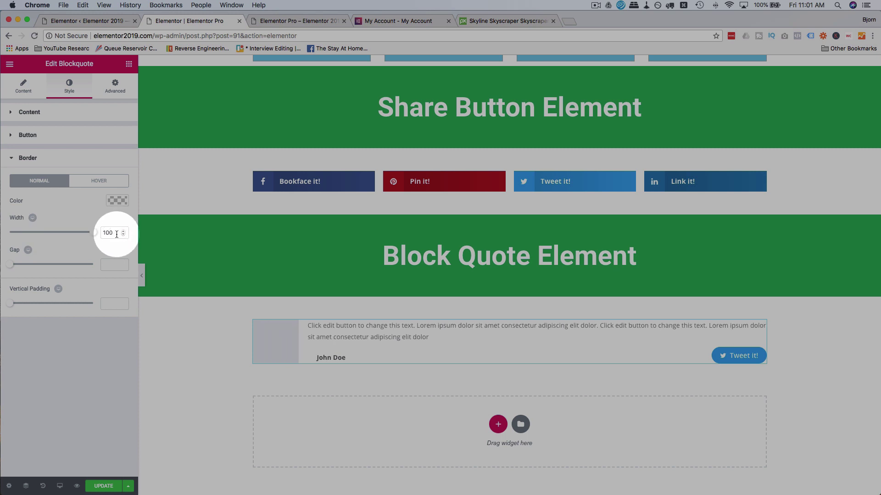
key(BackSpace)
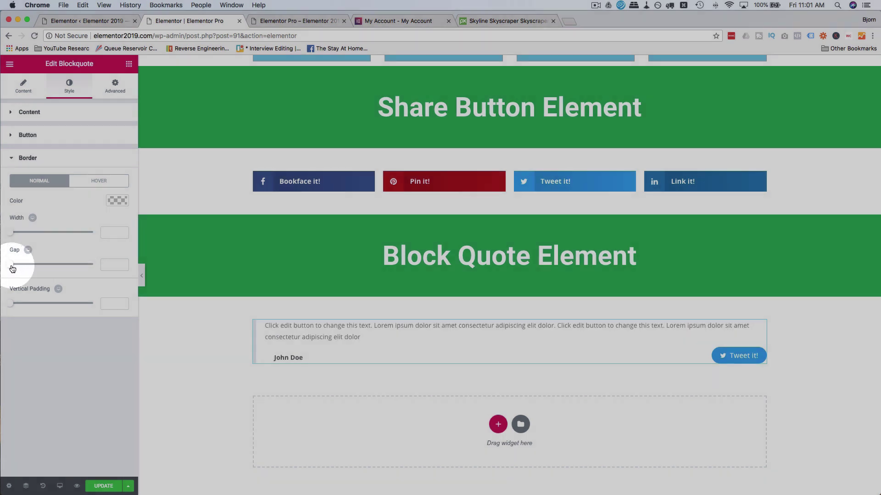
drag(10, 265, 31, 265)
drag(104, 271, 32, 306)
key(BackSpace)
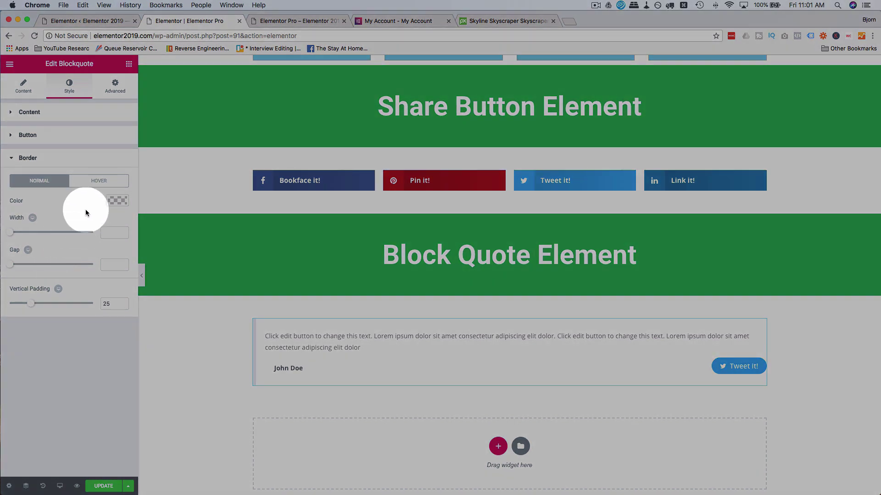
- Give the hover-state border a light blue preset colour and a gap of 31
click(104, 182)
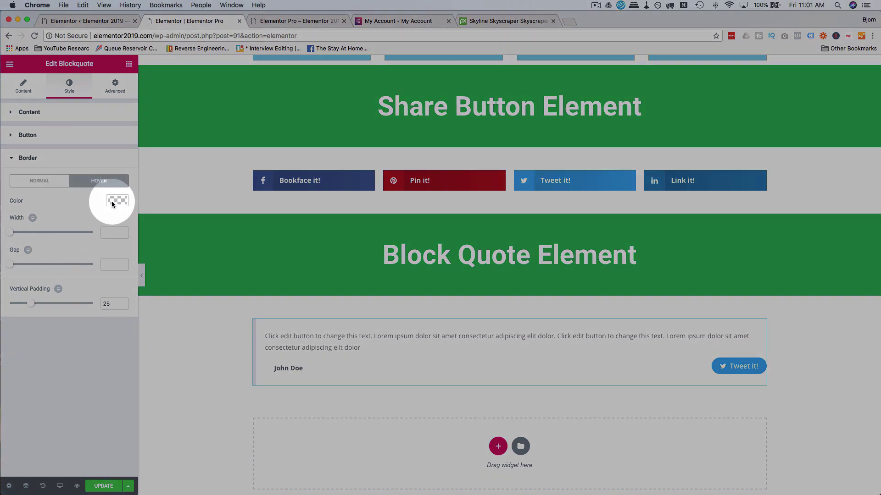
click(112, 202)
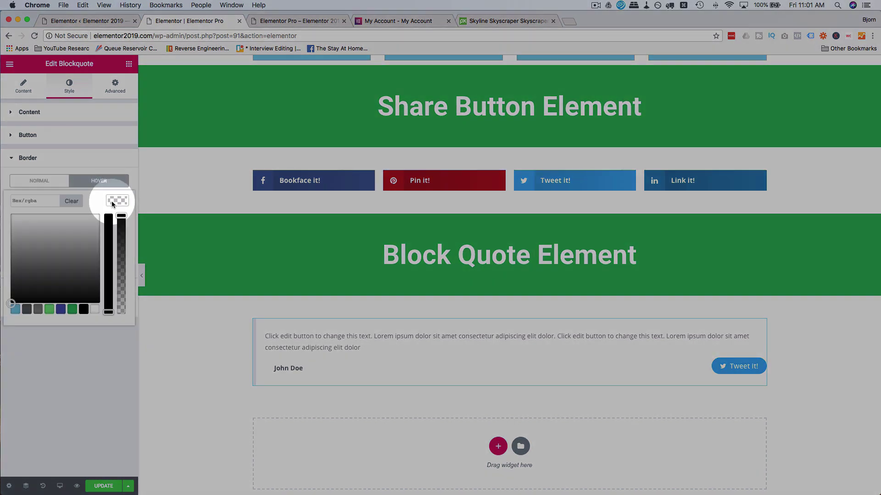
click(16, 312)
click(62, 386)
click(281, 372)
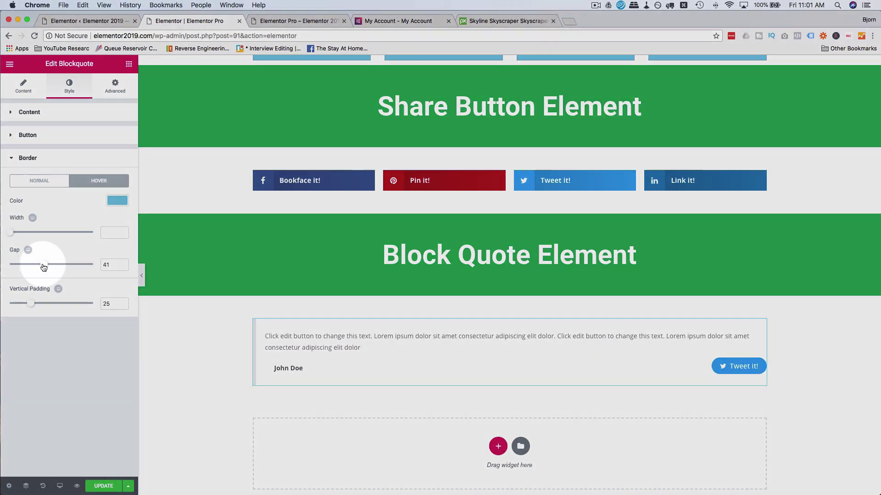
drag(44, 264, 36, 265)
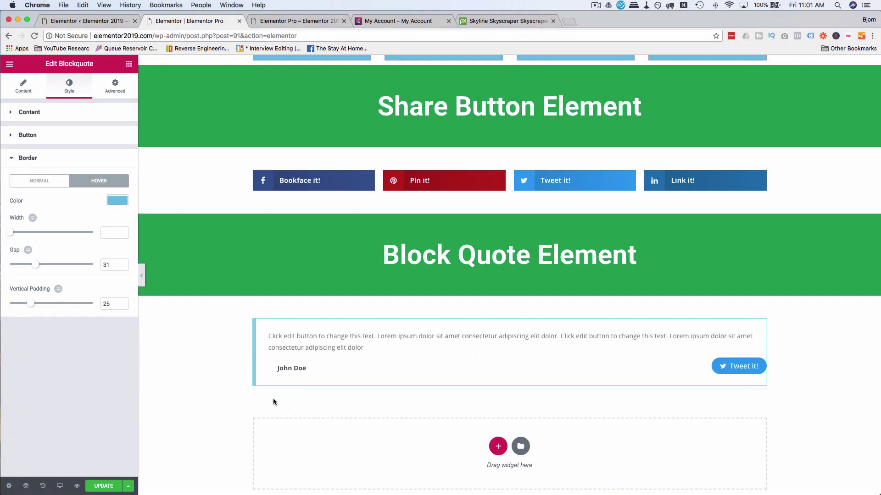
- Go back to the blockquote's Content settings and scroll through its options
click(273, 399)
scroll(294, 395, down, 1)
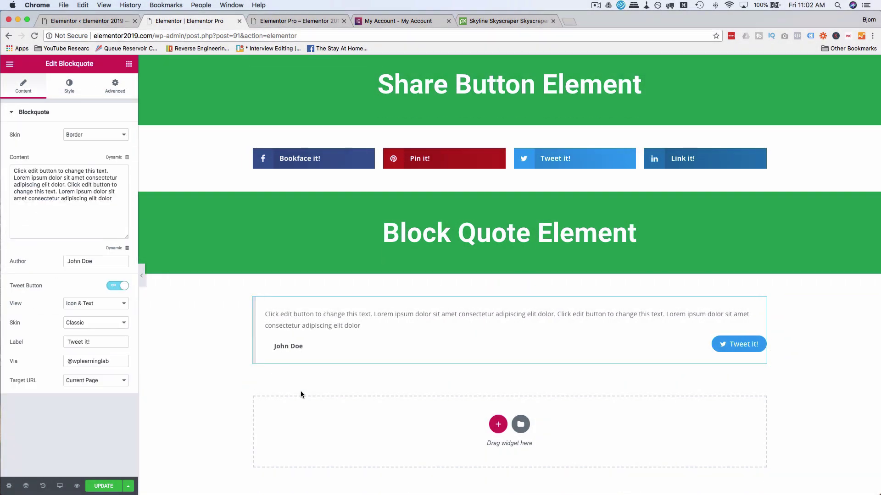